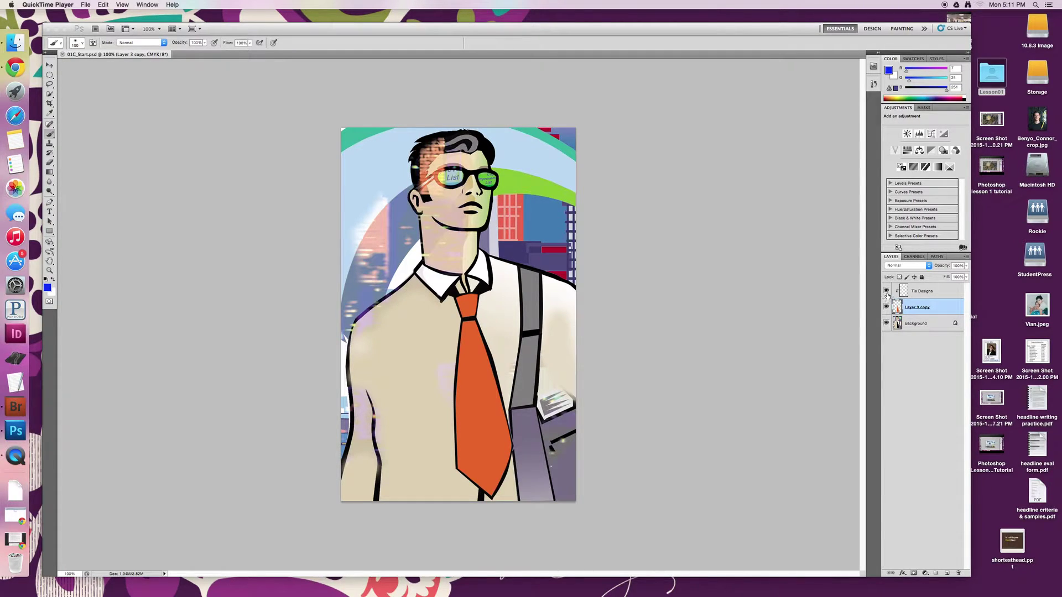
Step: Examine what each layer contributes by toggling the visibility of the tie design, tie and background layers
click(887, 291)
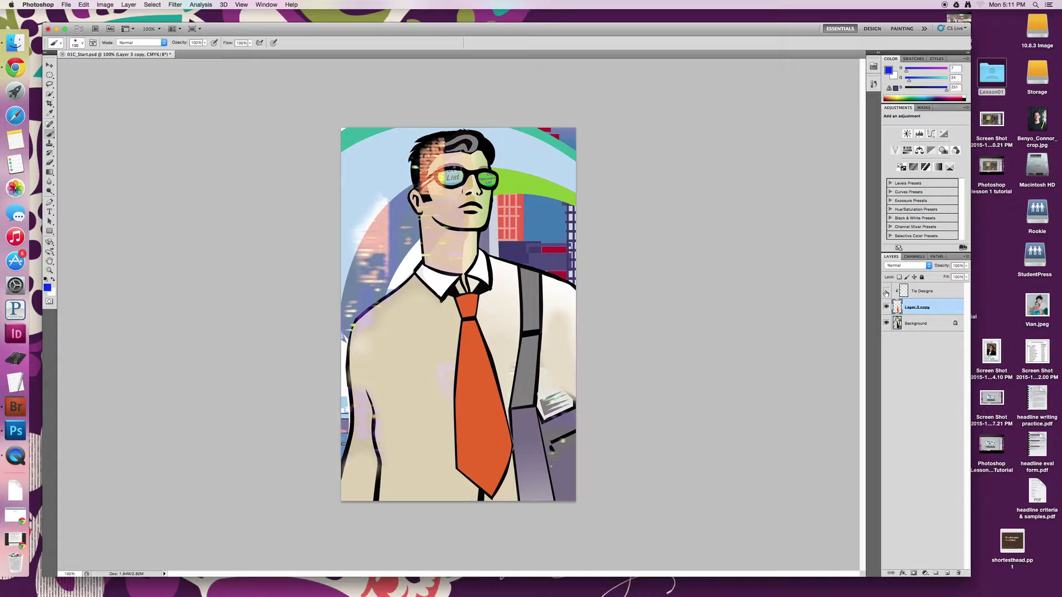
click(886, 307)
click(887, 308)
click(887, 324)
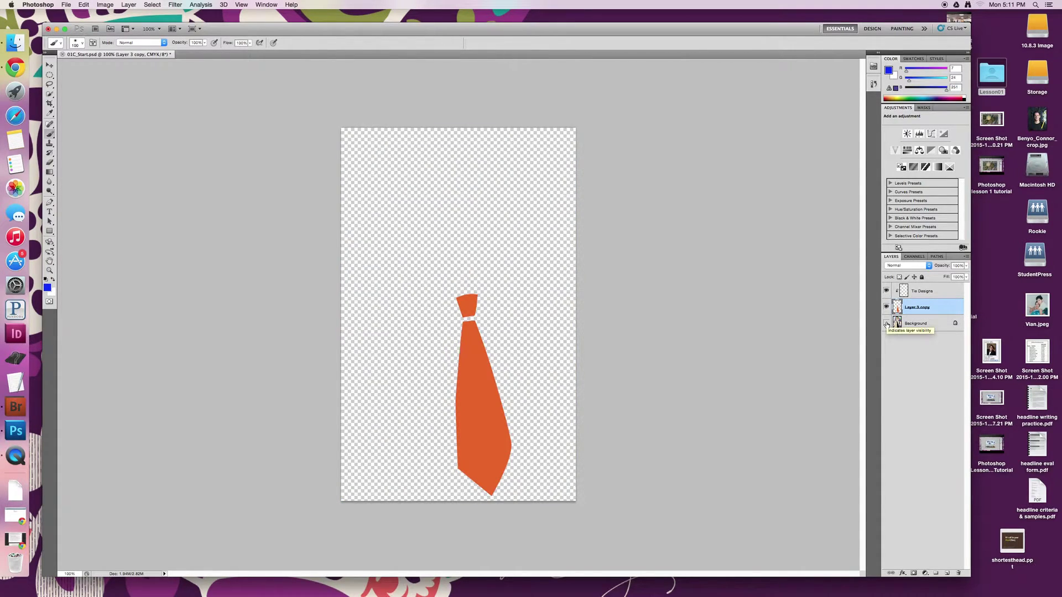
click(887, 323)
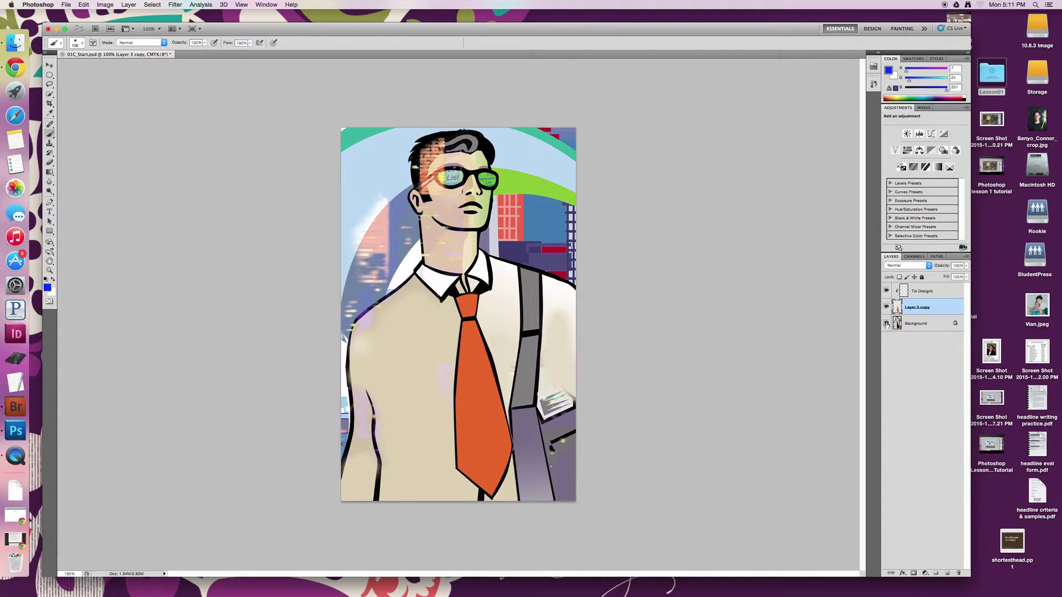
click(885, 291)
click(886, 292)
Step: Make the Tie Designs layer active and select the Brush tool
click(927, 292)
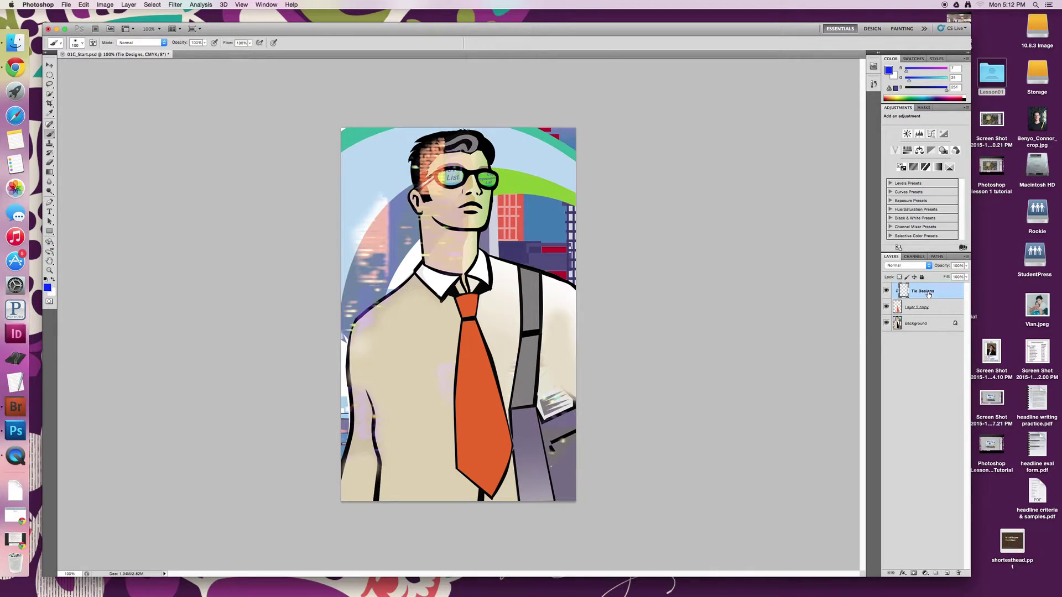
key(XF86AudioLowerVolume)
click(50, 214)
click(50, 223)
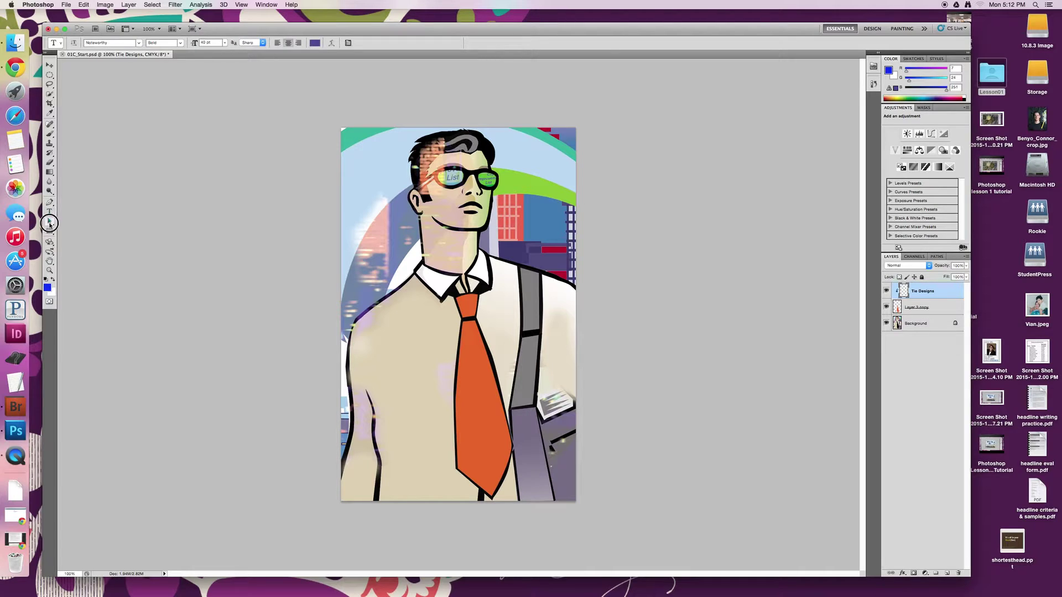
click(48, 191)
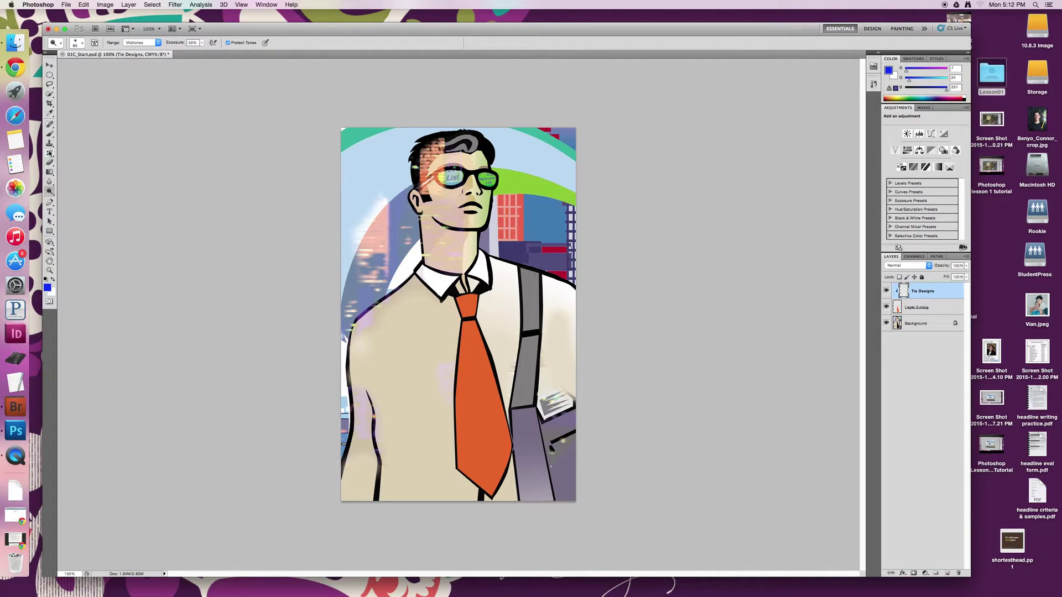
click(50, 133)
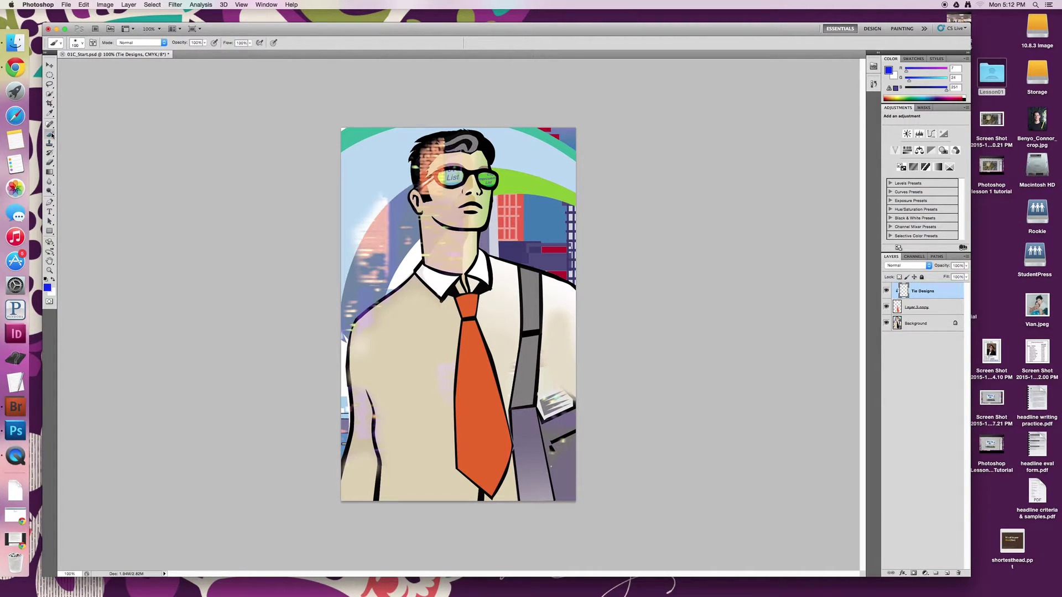
click(51, 115)
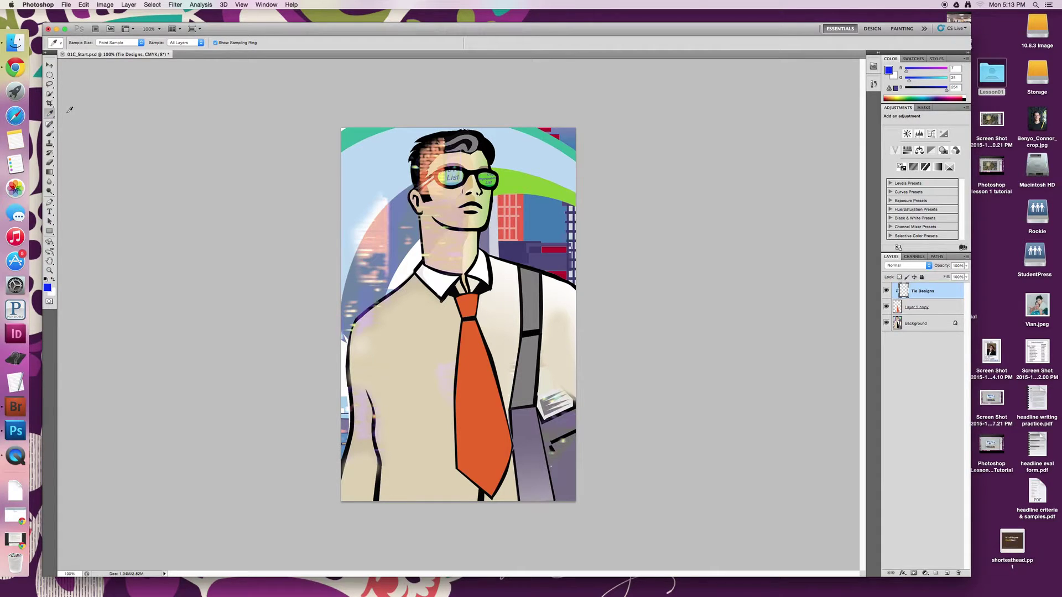
key(b)
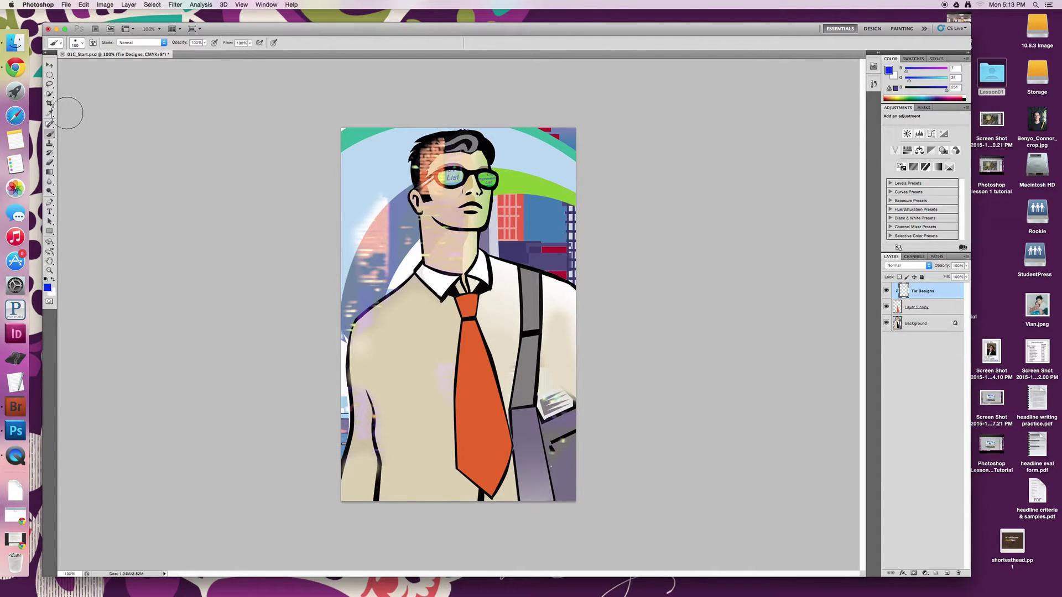
click(49, 153)
click(50, 135)
Step: Try out soft and hard round brush presets with smaller sizes and a higher hardness
click(80, 44)
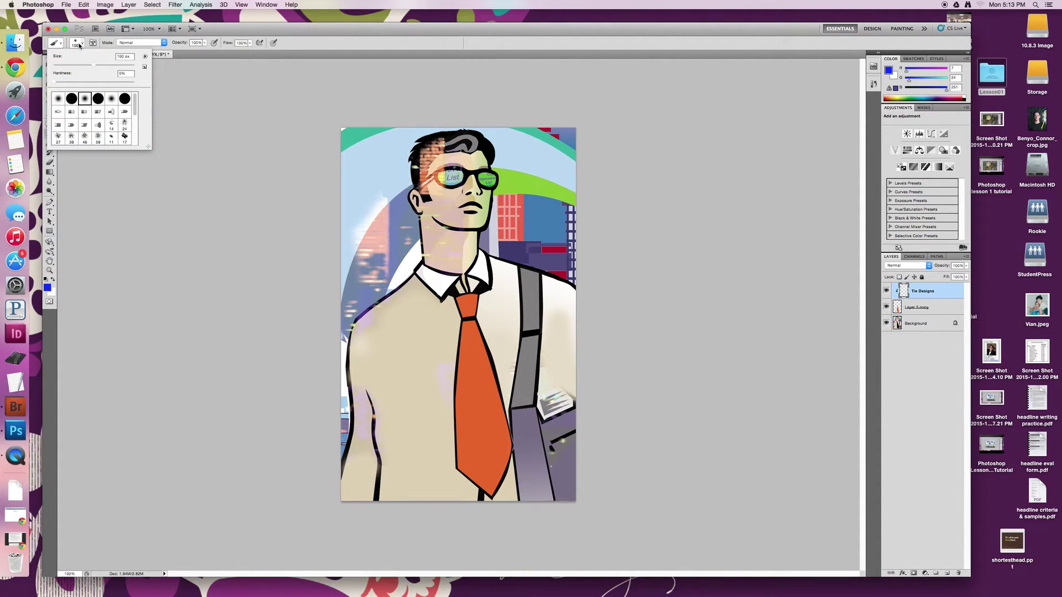
mouse_move(132, 101)
mouse_down()
mouse_move(133, 144)
mouse_move(135, 87)
mouse_up()
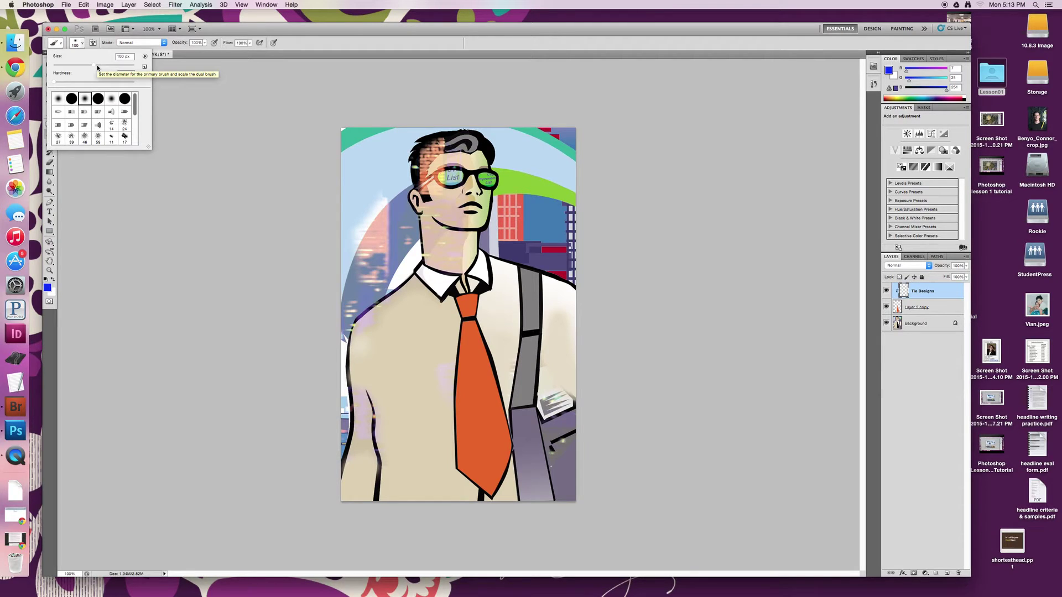
click(58, 99)
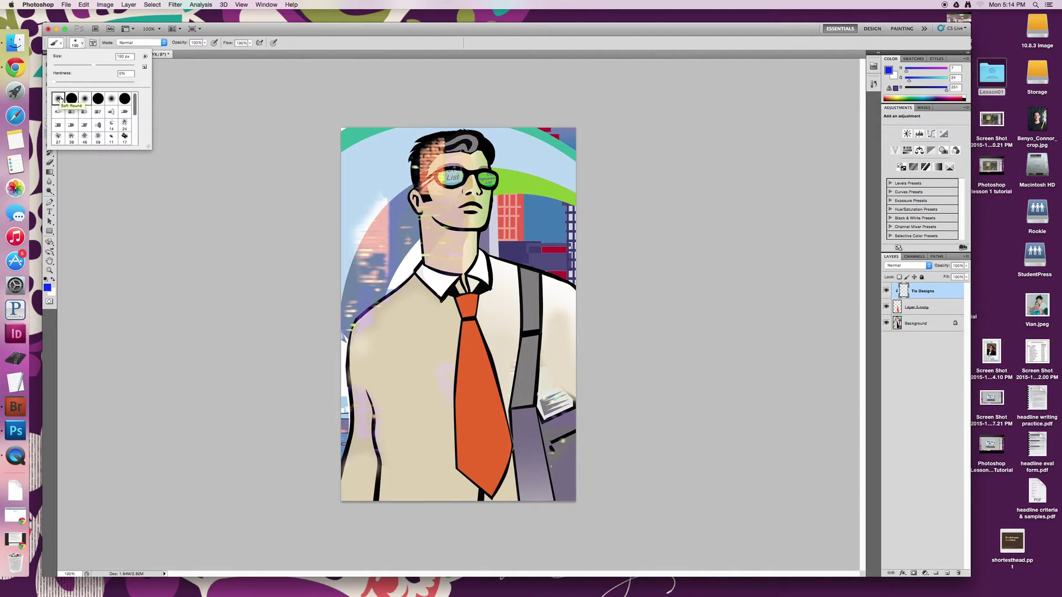
drag(94, 65, 70, 65)
mouse_move(71, 65)
mouse_down()
mouse_move(95, 65)
mouse_move(75, 64)
mouse_up()
mouse_move(54, 83)
mouse_down()
mouse_move(90, 81)
mouse_move(57, 83)
mouse_move(84, 82)
mouse_move(70, 82)
mouse_up()
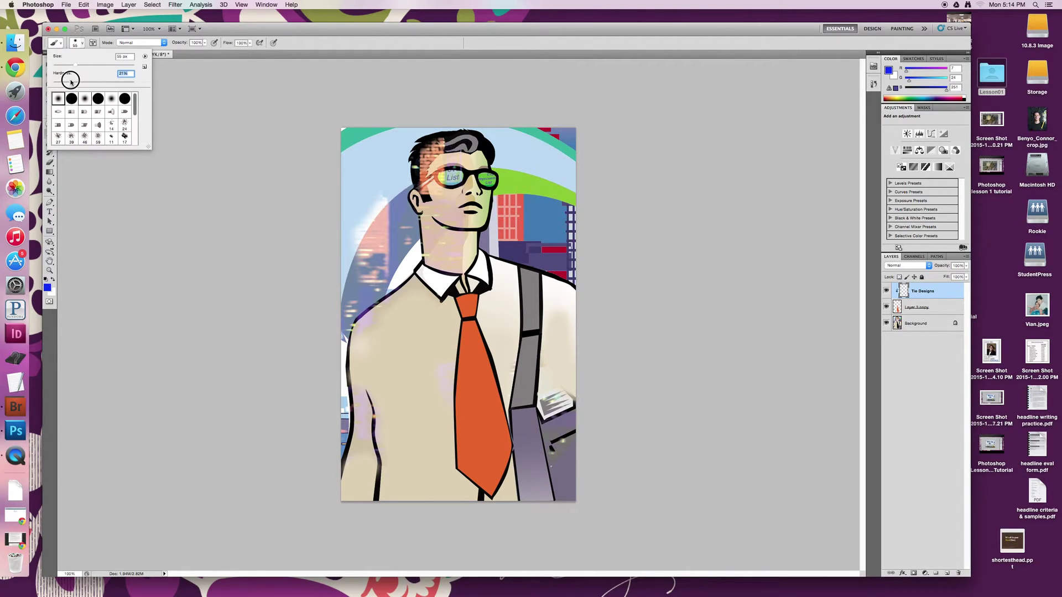
click(72, 99)
click(84, 100)
drag(76, 65, 63, 65)
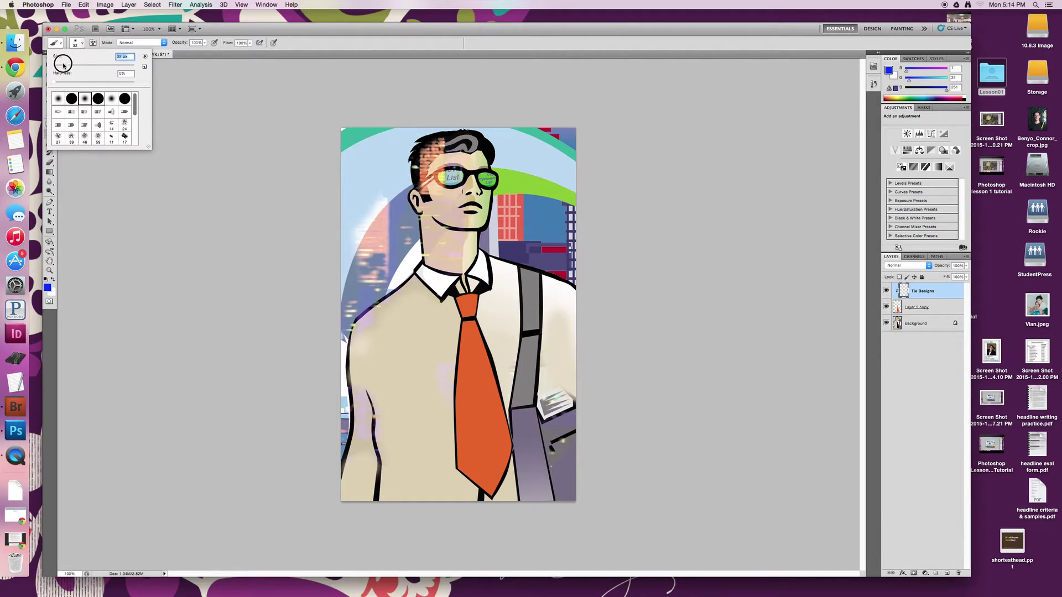
Step: Choose the Soft Round brush and set it to 30 px with 100% hardness
click(57, 102)
drag(64, 66, 83, 65)
drag(79, 66, 63, 66)
drag(116, 57, 147, 61)
text(30)
drag(54, 84, 140, 86)
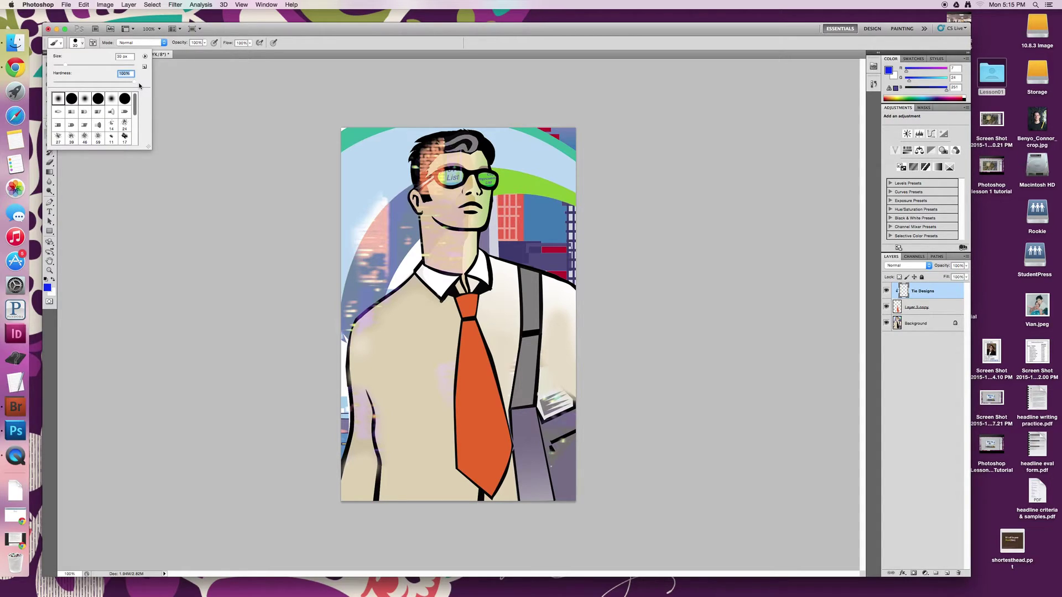
Step: Choose a bright blue foreground color for the brush and check its opacity setting
click(48, 288)
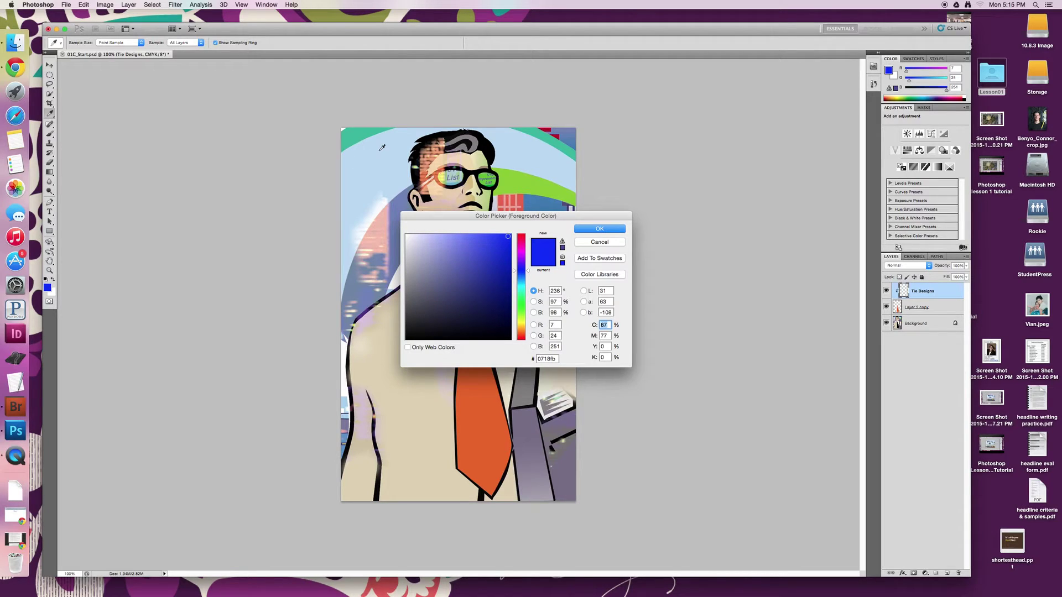
click(507, 237)
click(600, 231)
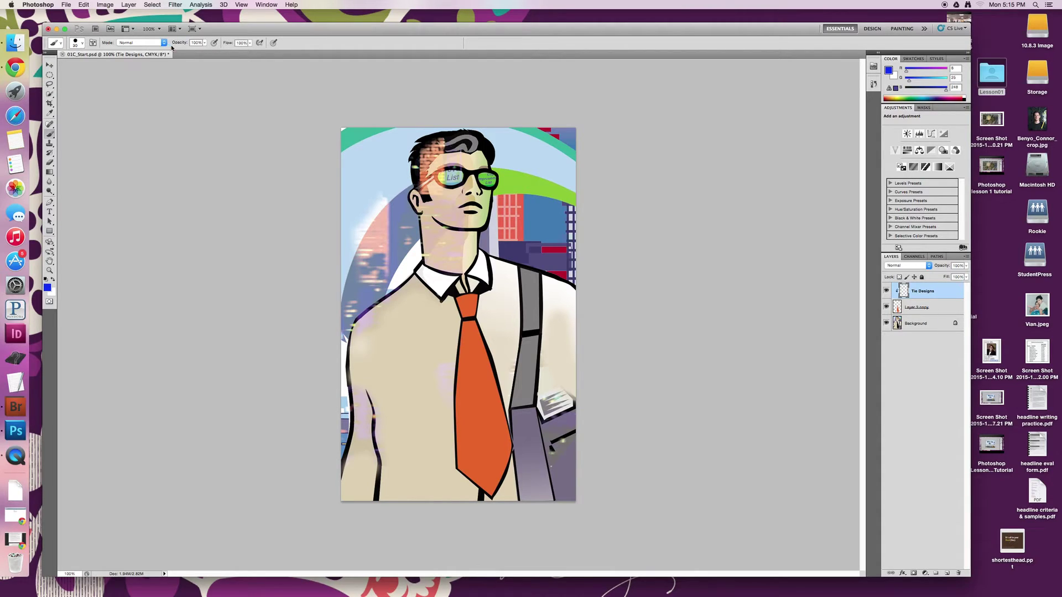
click(205, 44)
click(197, 43)
Step: Adjust the brush size and paint diagonal blue stripes across the long part of the tie
key(bracketright)
key(bracketright)
key(bracketright)
key(bracketright)
key(bracketleft)
key(bracketleft)
key(bracketleft)
drag(443, 328, 511, 381)
drag(446, 389, 514, 424)
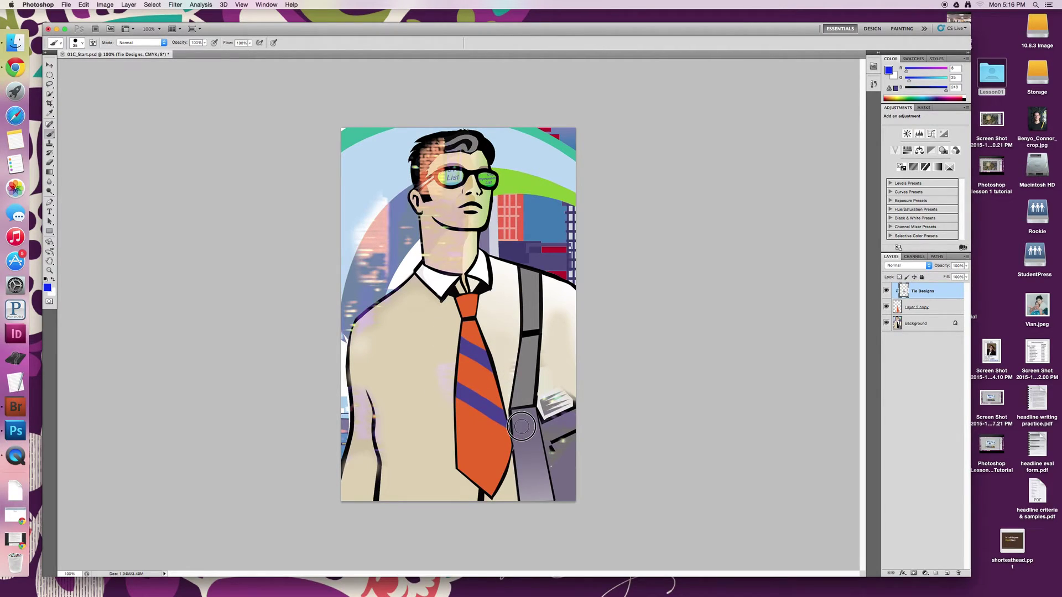
drag(445, 434, 517, 479)
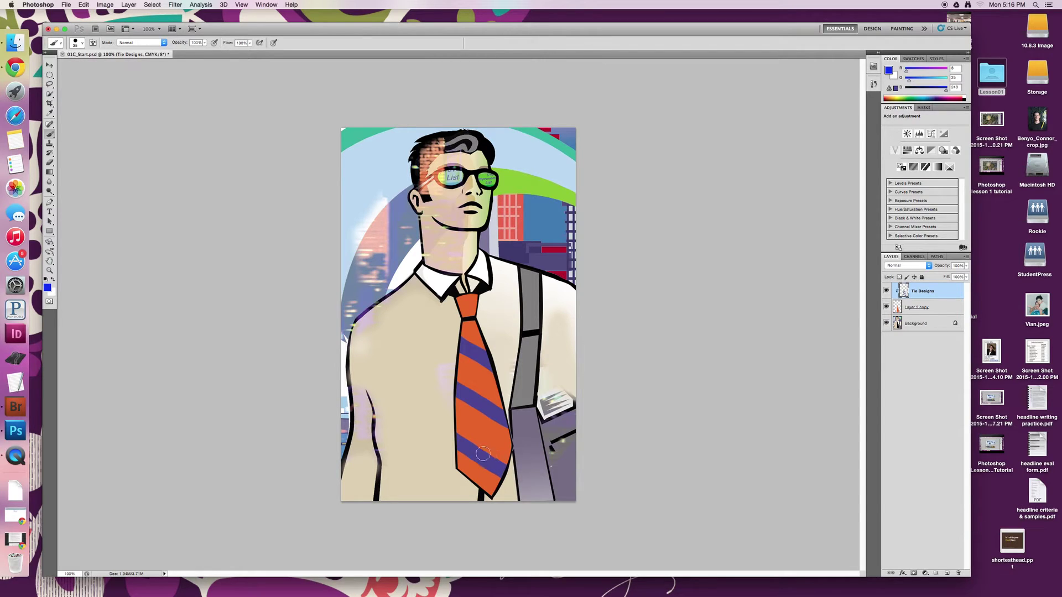
drag(455, 359, 504, 390)
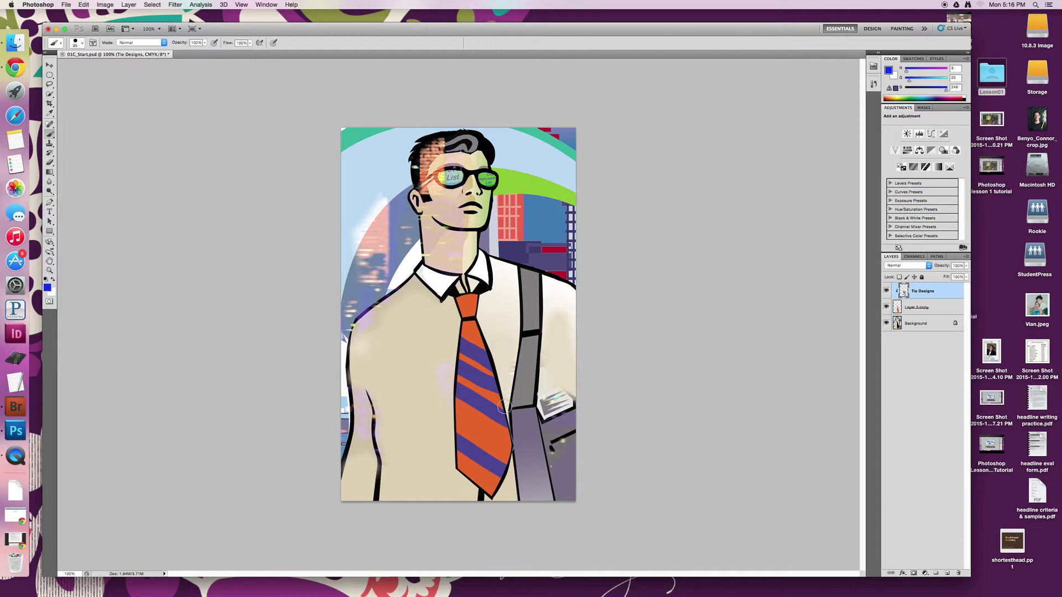
click(468, 425)
Step: Undo all the blue stripes painted on the tie
key(super+alt+z)
key(super+alt+z)
key(super+alt+z)
key(super+alt+z)
key(super+alt+z)
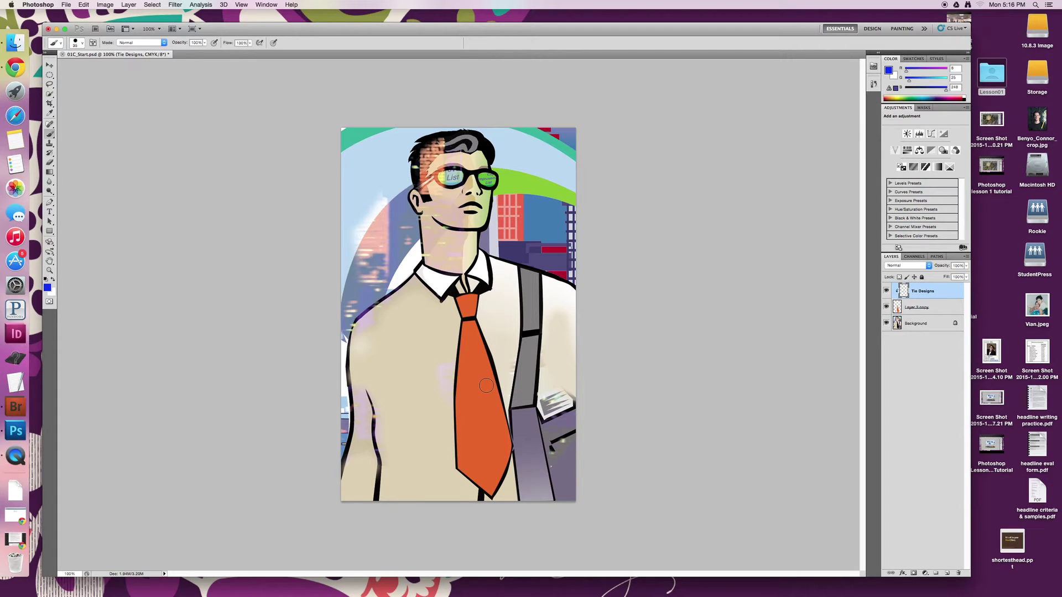
Step: Shrink the brush to about 3 px and scribble thin crisscrossing blue lines over the whole tie
click(82, 44)
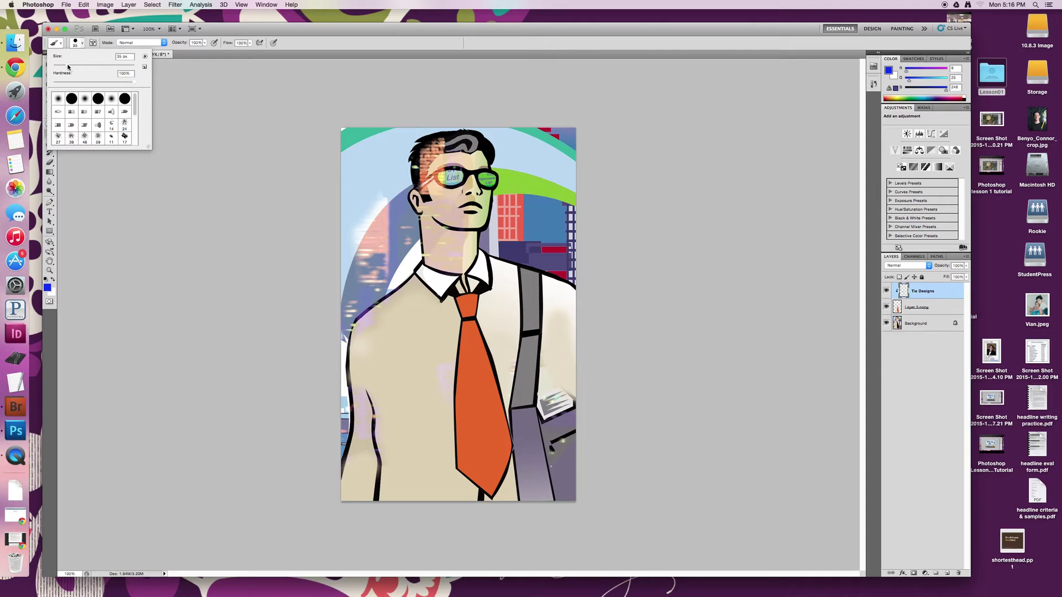
drag(68, 67, 57, 67)
click(459, 341)
shift+click(486, 354)
shift+click(443, 379)
shift+click(510, 391)
shift+click(475, 411)
shift+click(438, 429)
shift+click(504, 429)
shift+click(442, 448)
shift+click(525, 479)
shift+click(465, 485)
shift+click(525, 473)
shift+click(463, 463)
shift+click(446, 451)
shift+click(511, 443)
shift+click(446, 431)
shift+click(514, 411)
shift+click(525, 388)
shift+click(448, 369)
shift+click(480, 354)
shift+click(445, 342)
shift+click(501, 336)
shift+click(485, 351)
shift+click(452, 352)
shift+click(495, 362)
shift+click(437, 373)
shift+click(515, 381)
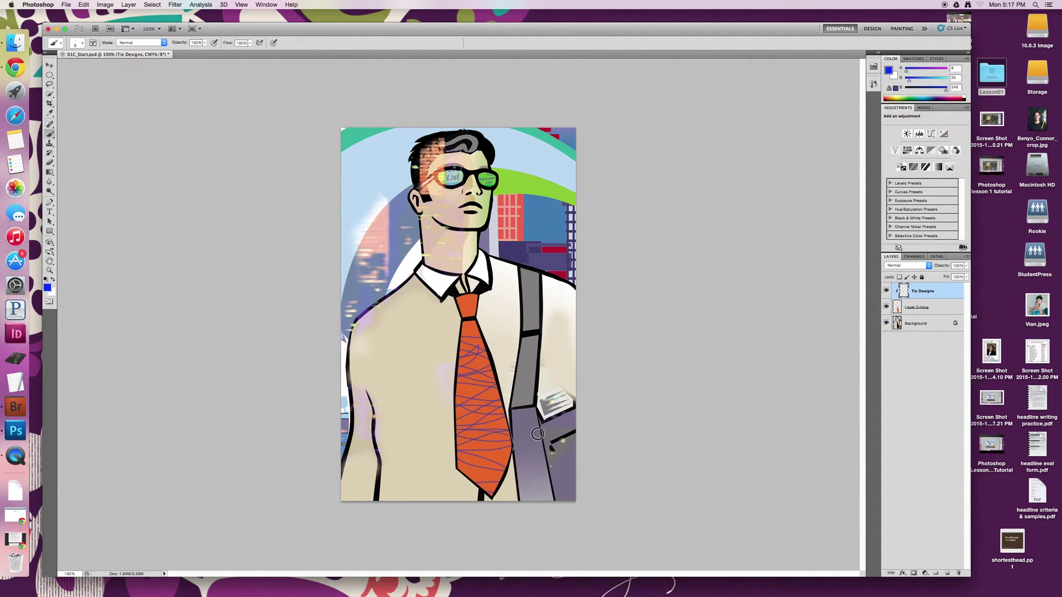
drag(545, 484, 547, 485)
mouse_move(408, 343)
mouse_down()
mouse_move(403, 334)
mouse_move(378, 348)
mouse_move(393, 336)
mouse_up()
Step: Paint wide, soft-edged blue diagonal stripes across the tie and its knot with a 96 px brush at 0% hardness
click(83, 44)
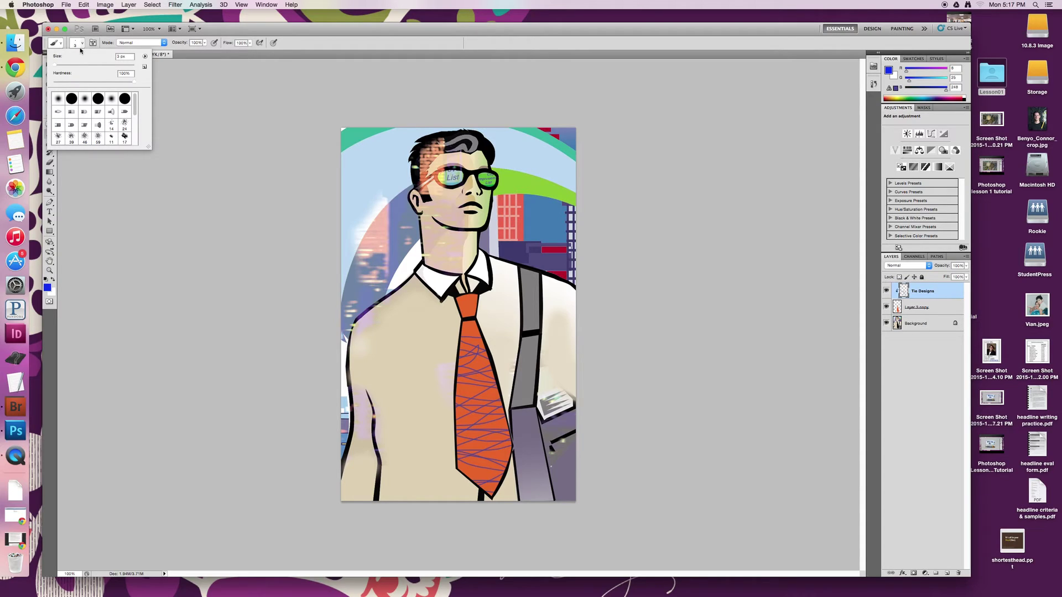
mouse_move(54, 64)
mouse_down()
mouse_move(106, 66)
mouse_move(93, 66)
mouse_up()
drag(92, 65, 92, 65)
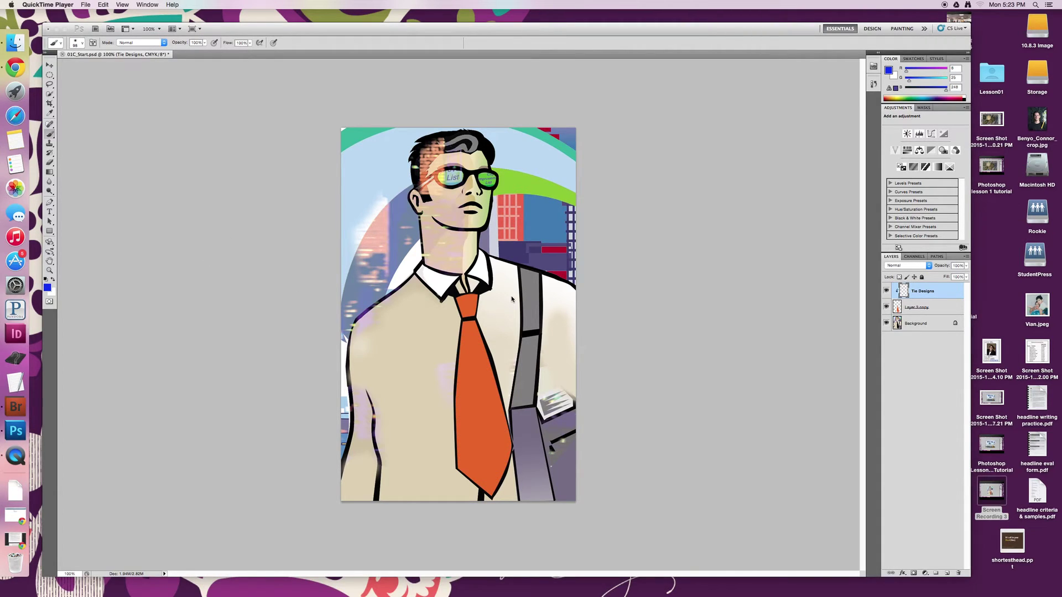
click(84, 55)
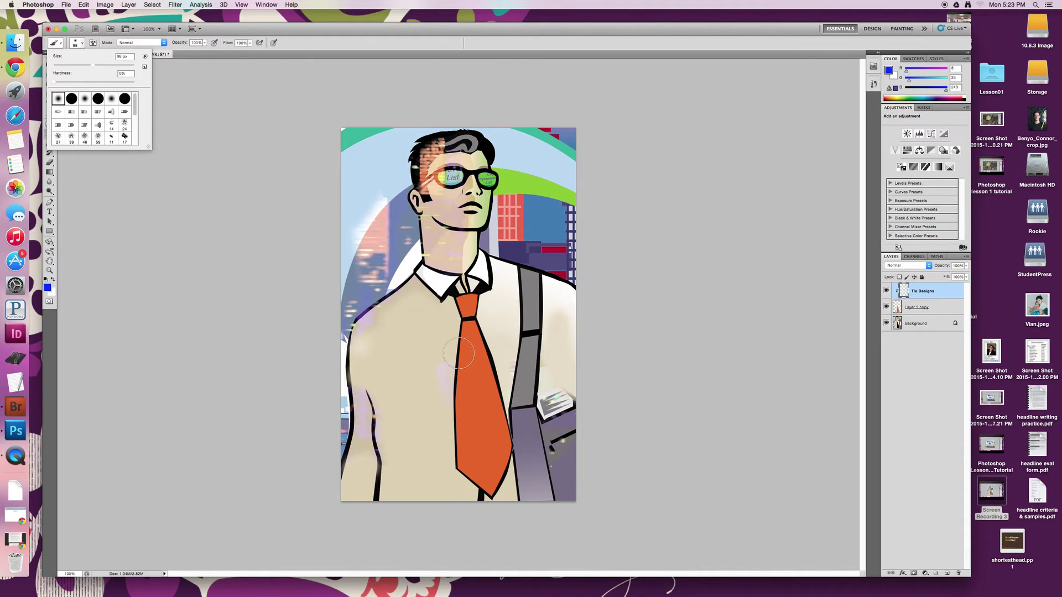
click(437, 340)
drag(440, 343, 498, 380)
drag(443, 403, 548, 476)
drag(438, 452, 527, 513)
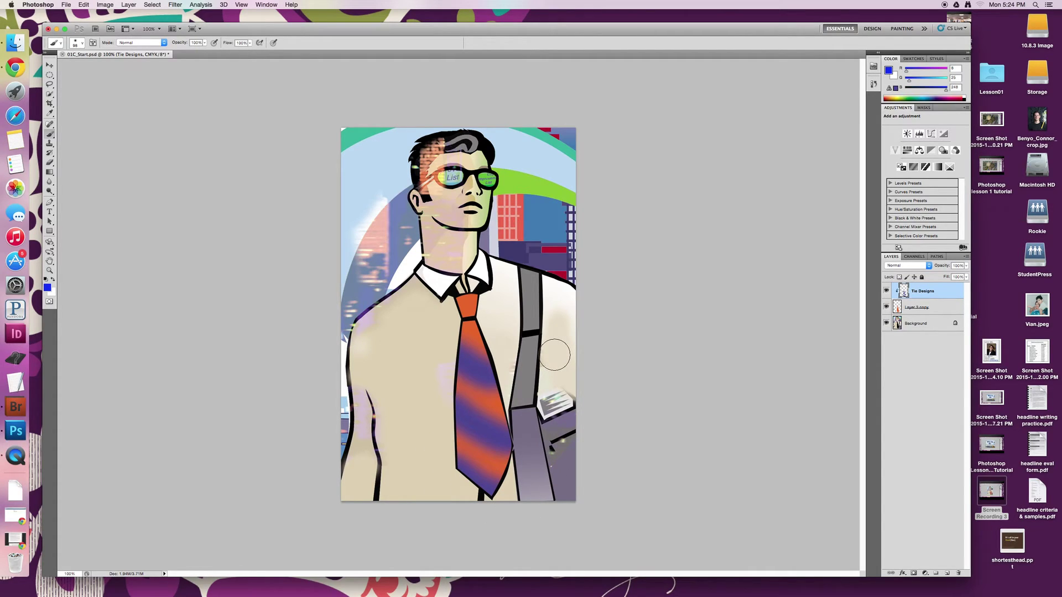
drag(462, 303, 491, 336)
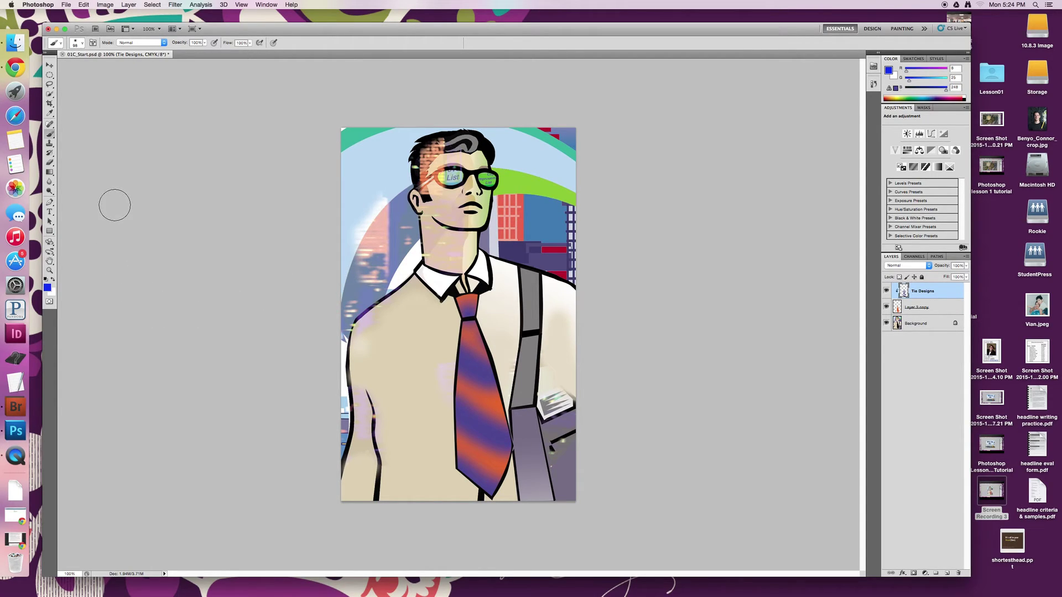
Step: Erase all the soft blue stripes from the tie with an enlarged hard round eraser
click(51, 163)
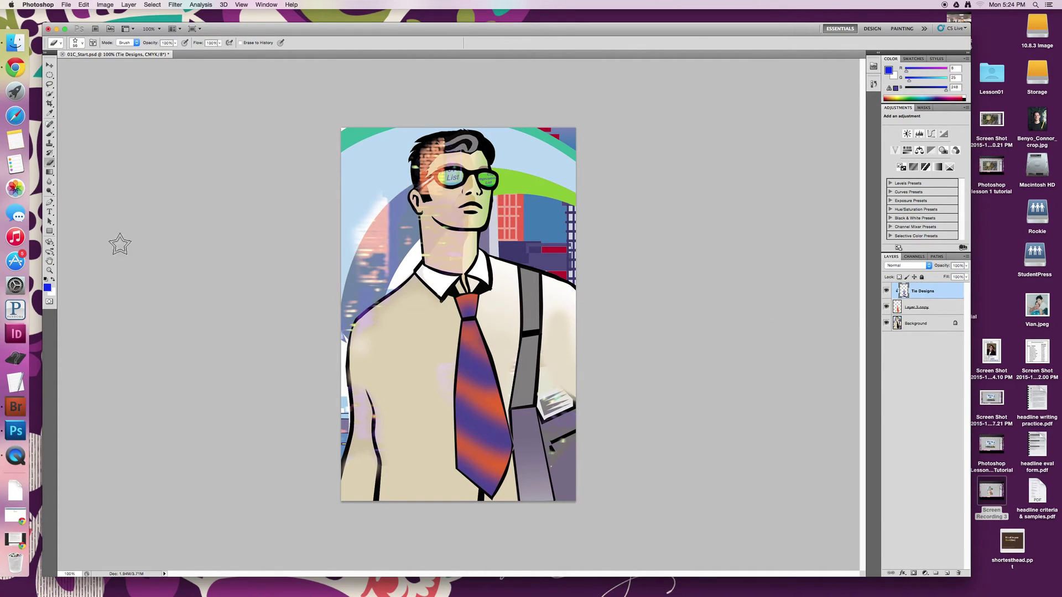
click(77, 43)
click(71, 98)
click(78, 43)
key(bracketright)
key(bracketright)
key(bracketright)
mouse_move(451, 311)
mouse_down()
mouse_move(487, 304)
mouse_move(453, 309)
mouse_move(458, 326)
mouse_move(479, 326)
mouse_move(491, 362)
mouse_move(542, 399)
mouse_move(473, 420)
mouse_move(456, 473)
mouse_move(505, 470)
mouse_move(508, 482)
mouse_move(479, 478)
mouse_move(505, 469)
mouse_move(504, 407)
mouse_up()
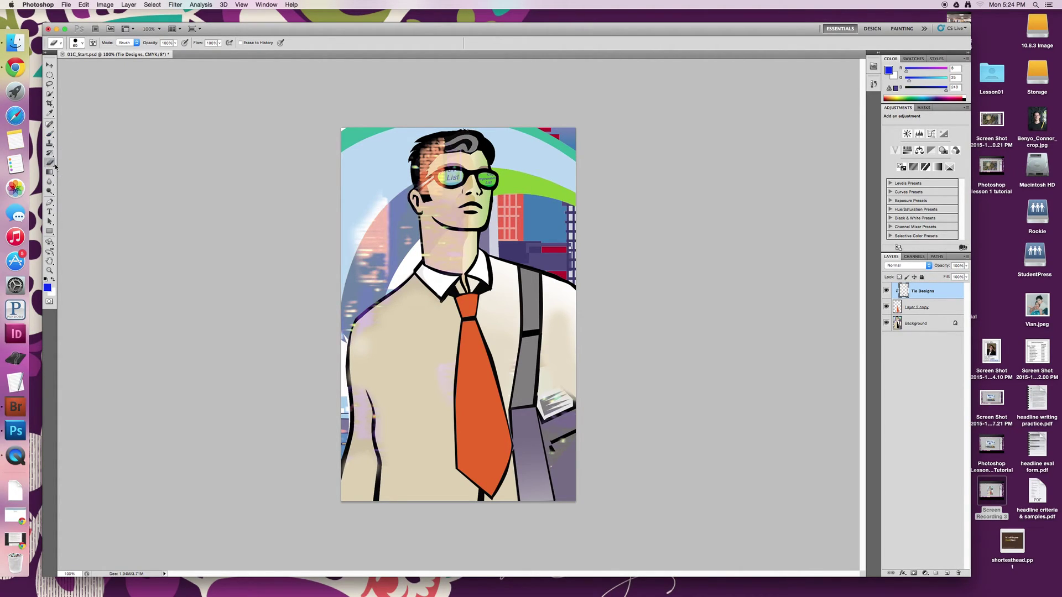
Step: Return to the Brush tool, choose a rough textured brush preset from further down the list and enlarge it
click(50, 135)
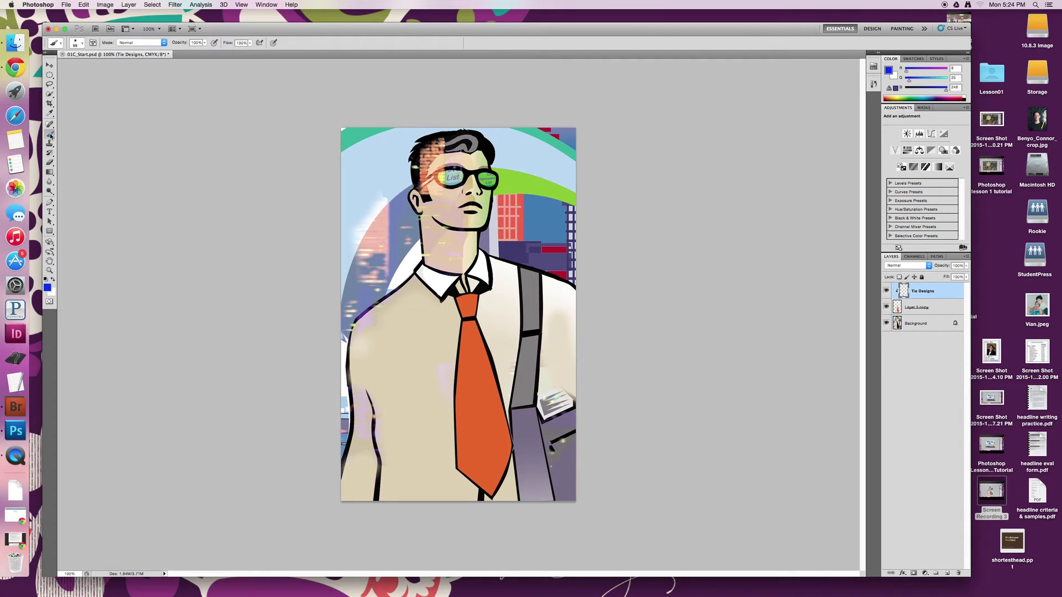
click(78, 43)
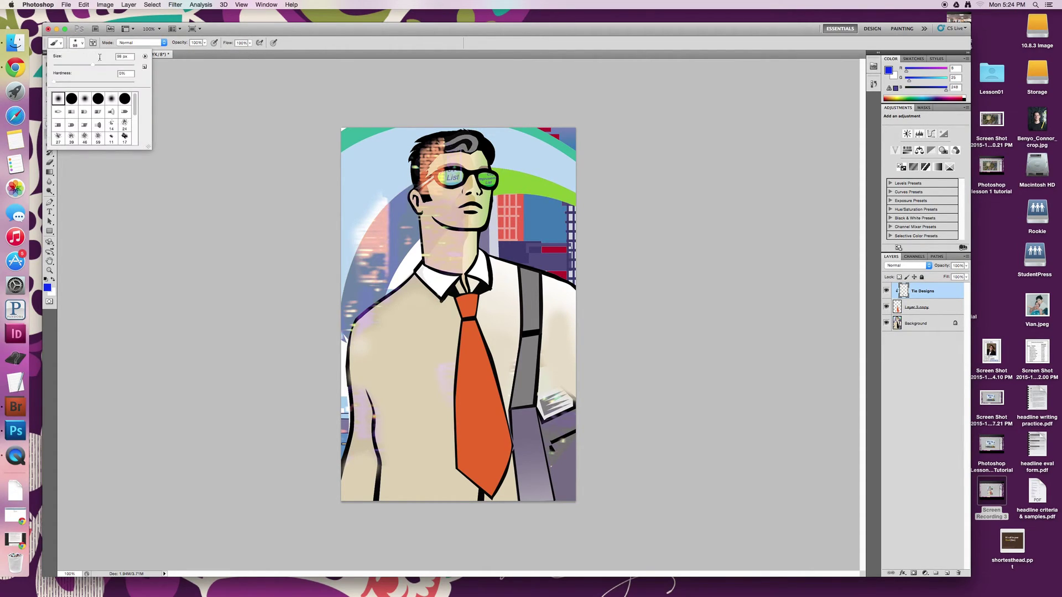
drag(135, 109, 135, 118)
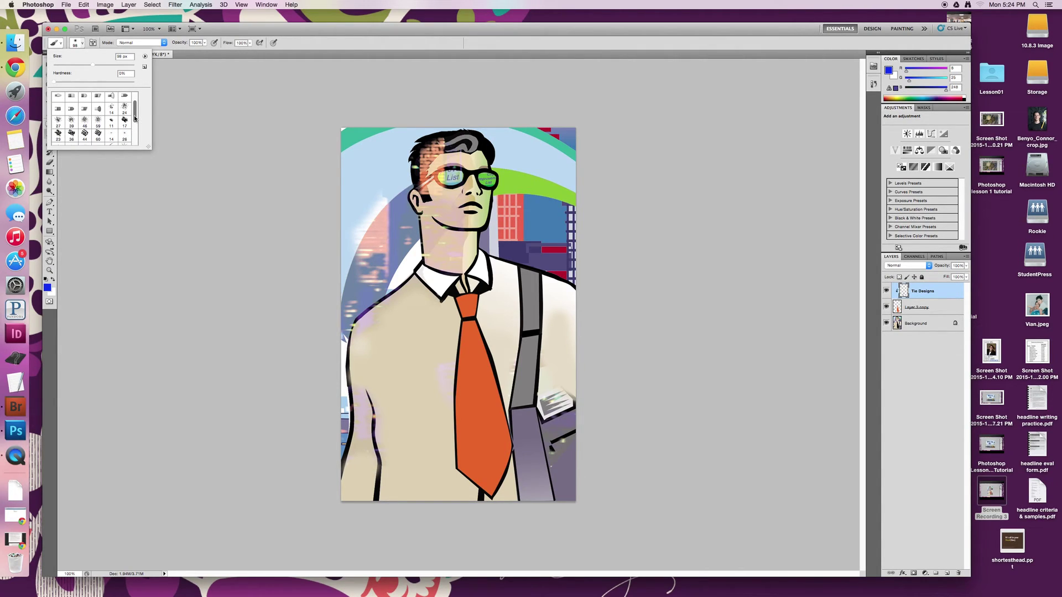
click(124, 120)
click(82, 65)
Step: Dab blue texture marks over the middle and lower part of the tie
click(466, 393)
click(464, 438)
click(482, 426)
click(477, 447)
click(465, 457)
click(454, 427)
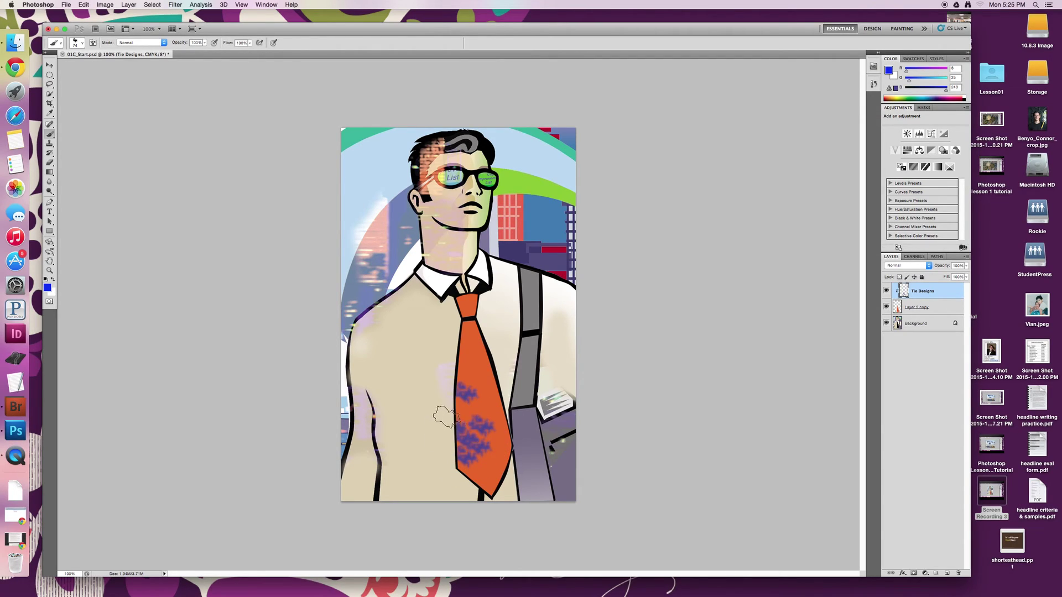
click(449, 443)
click(450, 464)
click(478, 480)
click(475, 449)
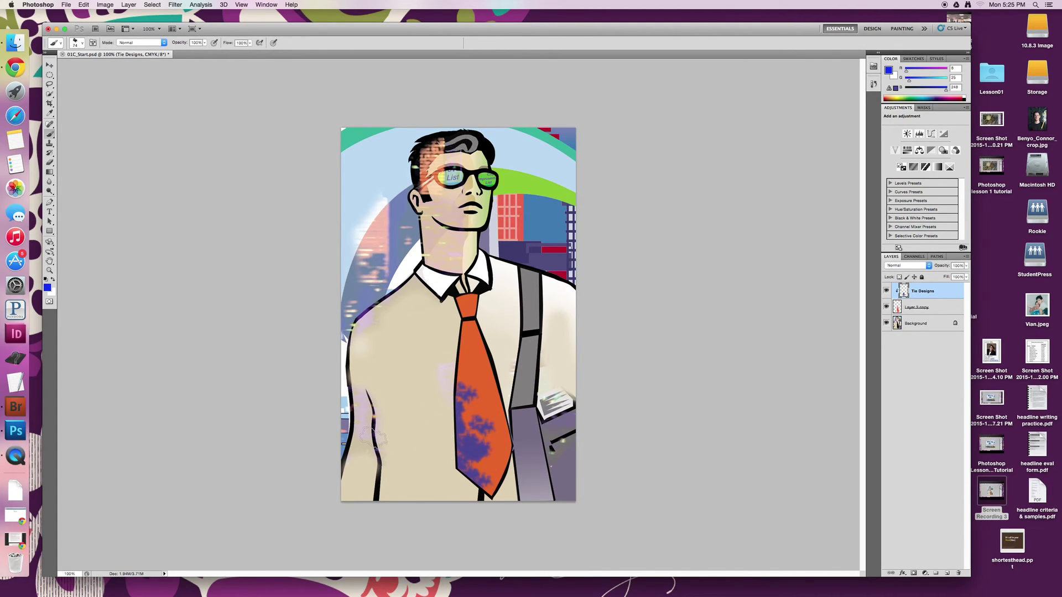
Step: Undo all the blue texture dabs on the tie, back to the plain orange tie
key(ctrl+alt+z)
key(ctrl+alt+z)
key(ctrl+alt+z)
key(ctrl+alt+z)
key(ctrl+alt+z)
key(ctrl+alt+z)
key(ctrl+alt+z)
key(super+alt+z)
key(super+alt+z)
key(super+alt+z)
key(super+alt+z)
key(super+alt+z)
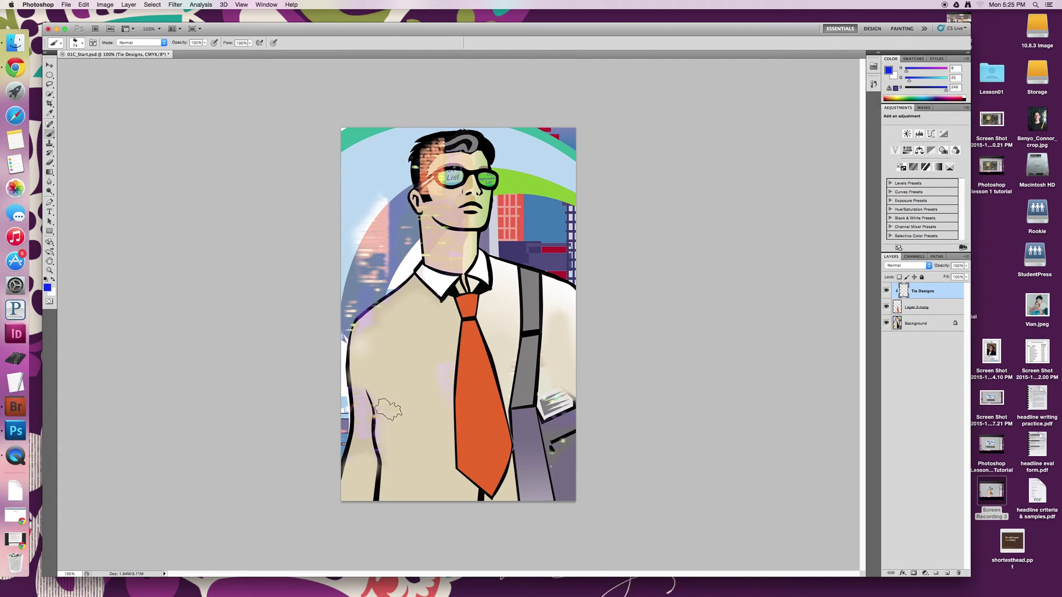
Step: Choose the 74 px maple leaf brush preset and stamp scattered small blue leaves over the middle and lower tie
click(79, 42)
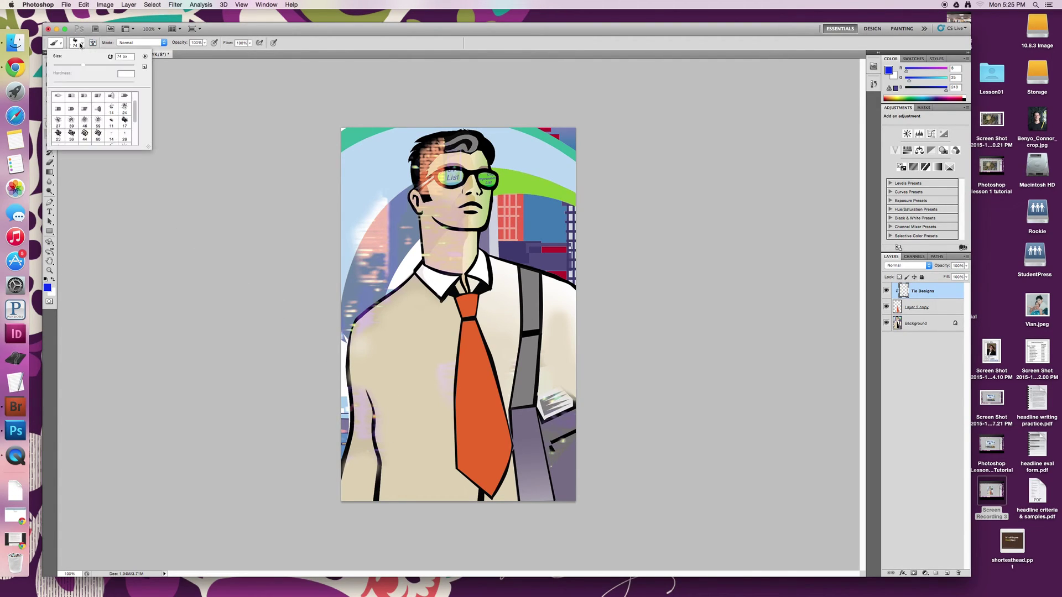
click(136, 117)
drag(135, 117, 133, 148)
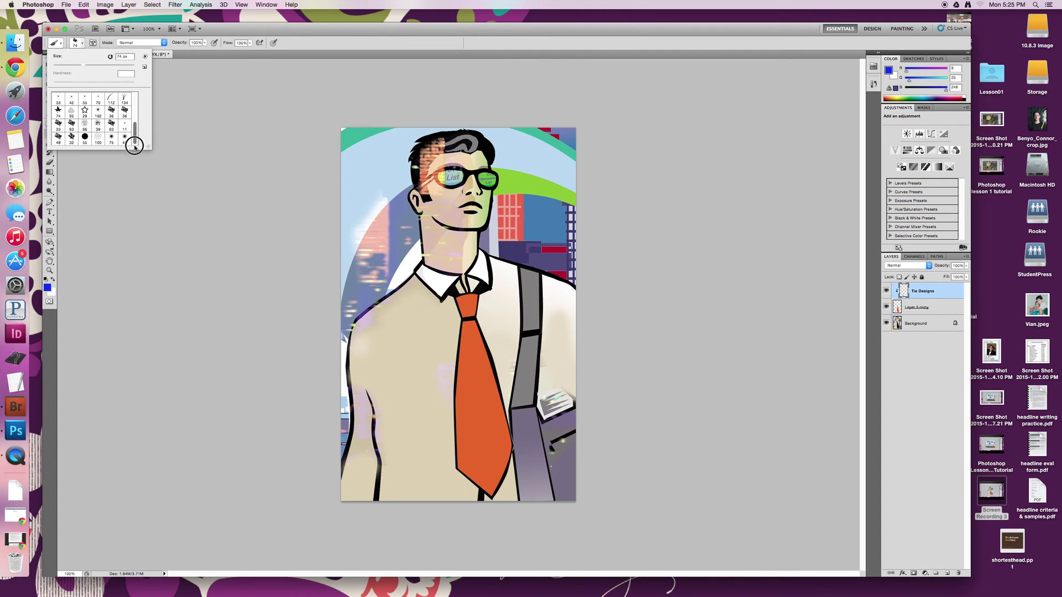
click(58, 111)
click(464, 387)
click(485, 405)
click(502, 427)
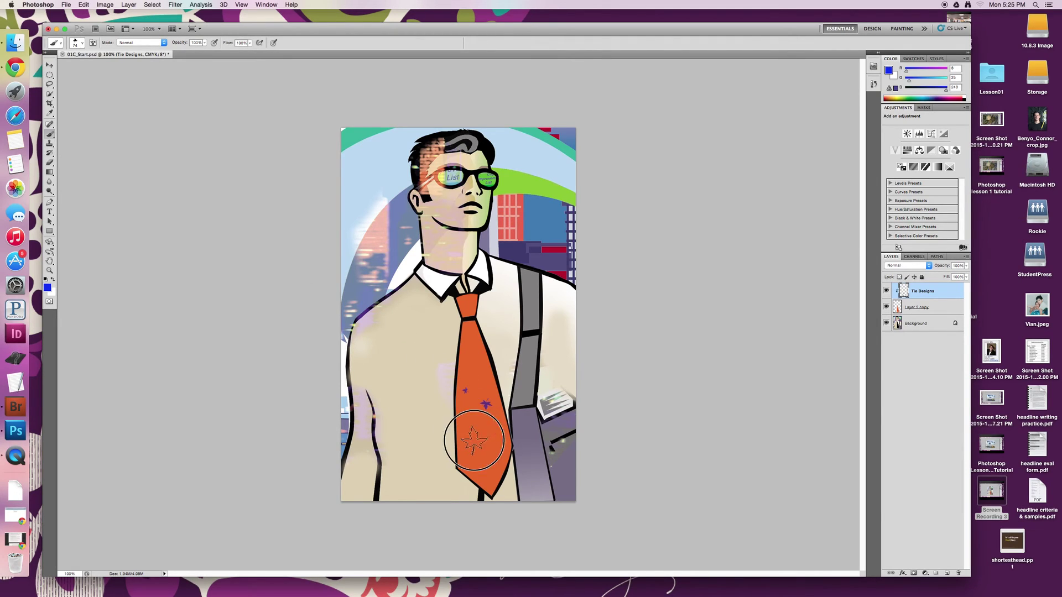
click(473, 440)
click(470, 472)
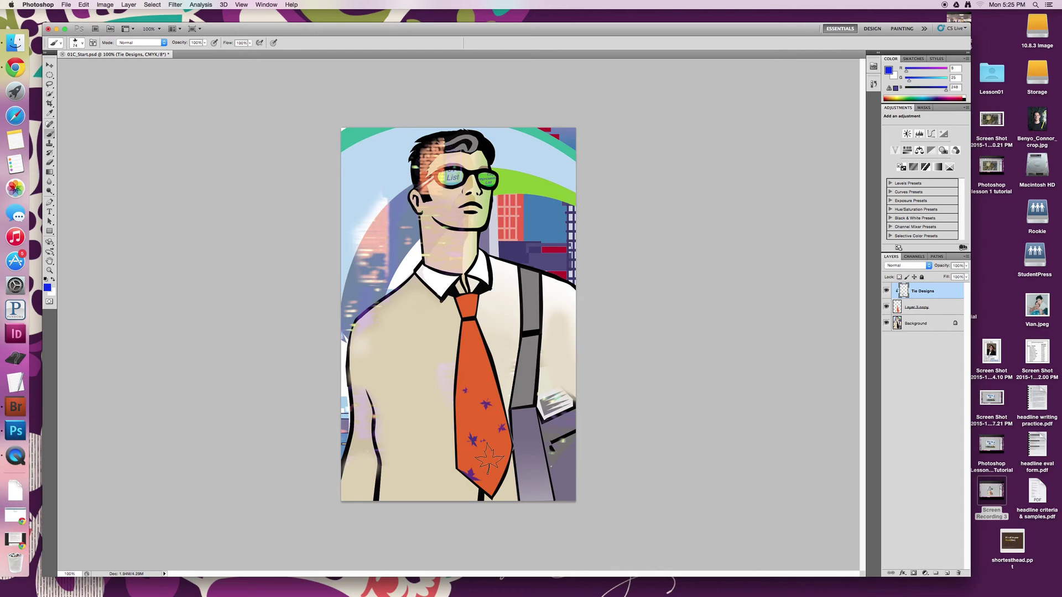
click(475, 380)
Step: Enlarge the leaf brush and stamp large overlapping blue leaves across the main body of the tie
key(bracketright)
key(bracketright)
key(bracketright)
click(470, 359)
click(494, 413)
click(489, 458)
click(488, 418)
mouse_move(487, 419)
mouse_down()
mouse_move(459, 437)
mouse_move(438, 434)
mouse_move(509, 450)
mouse_move(548, 356)
mouse_move(532, 365)
mouse_up()
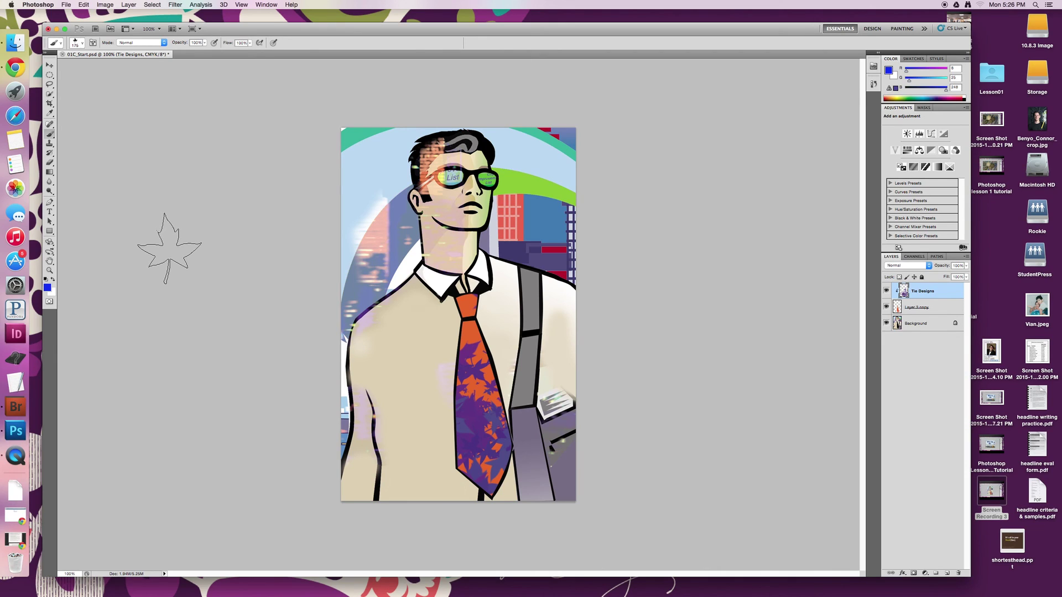
Step: Shrink the leaf brush and stamp blue leaf marks on the tie knot
key(bracketleft)
key(bracketleft)
key(bracketleft)
key(bracketleft)
key(bracketleft)
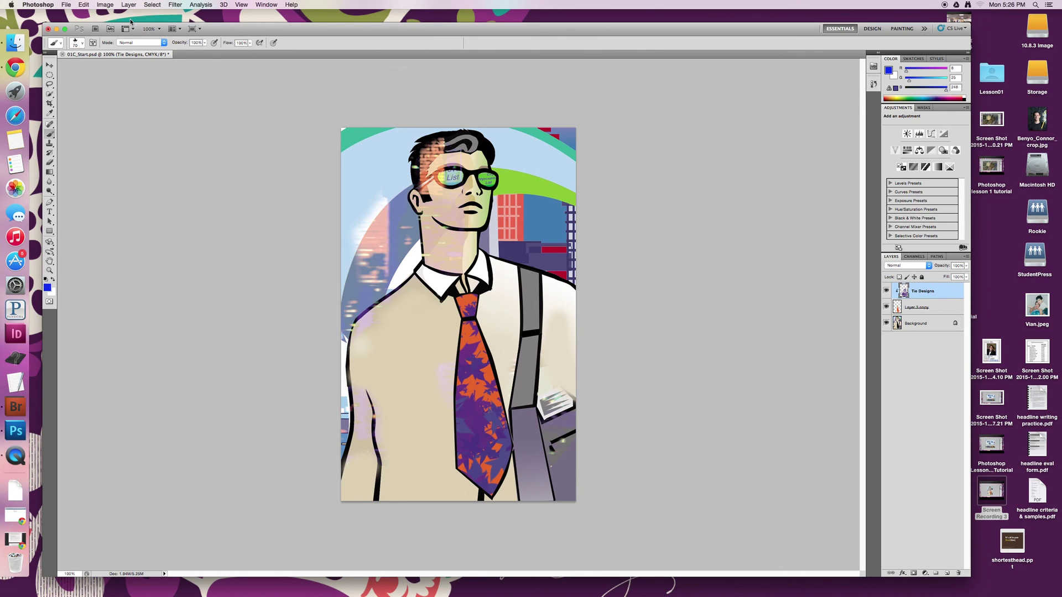
Step: Switch to QuickTime Player, quit it and enter "Screen Recording add" as the save name for the unsaved recording
click(15, 457)
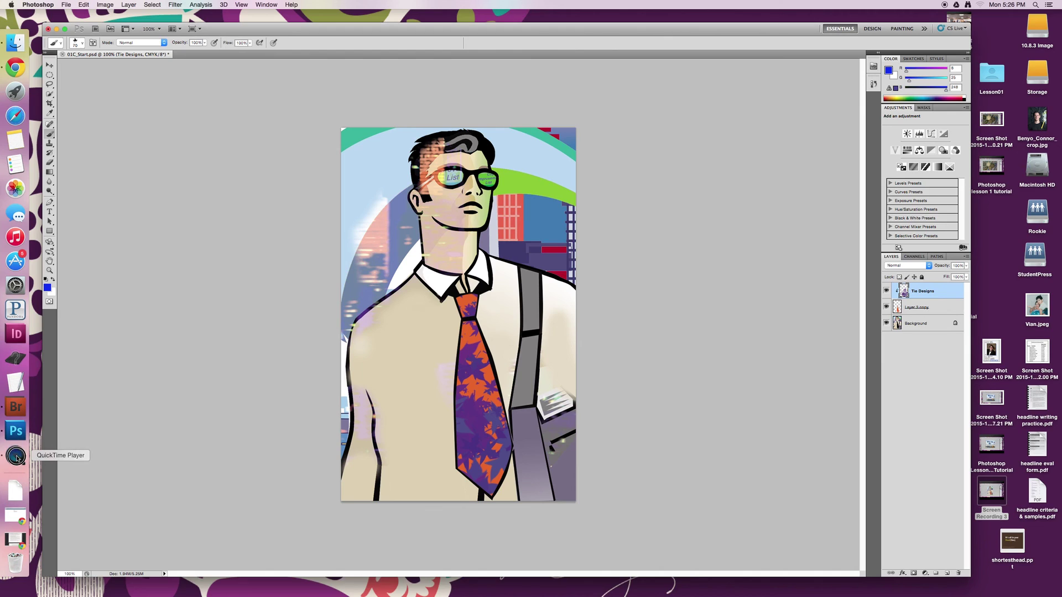
click(57, 6)
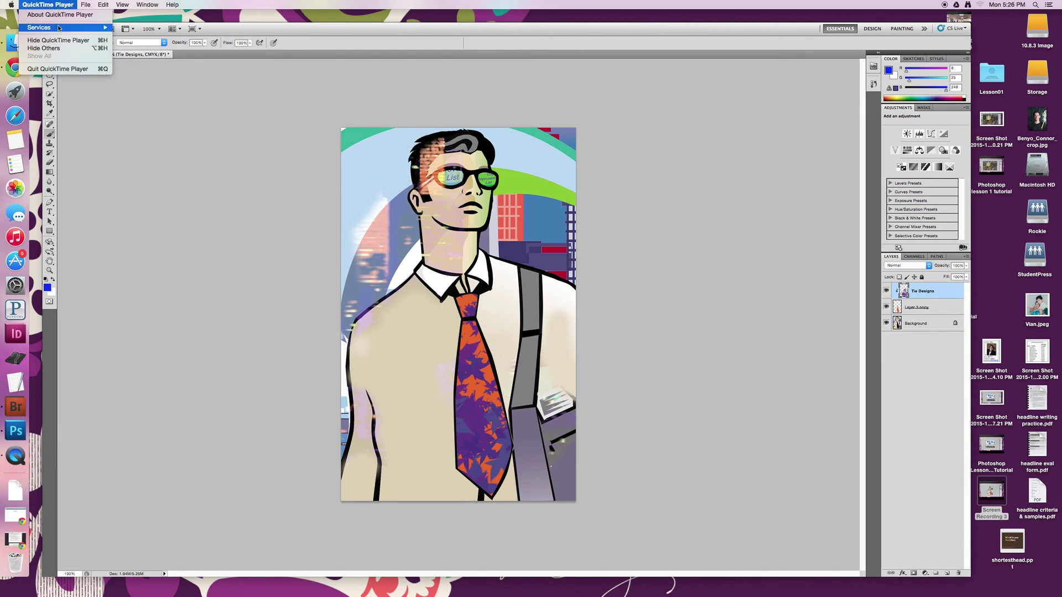
click(56, 71)
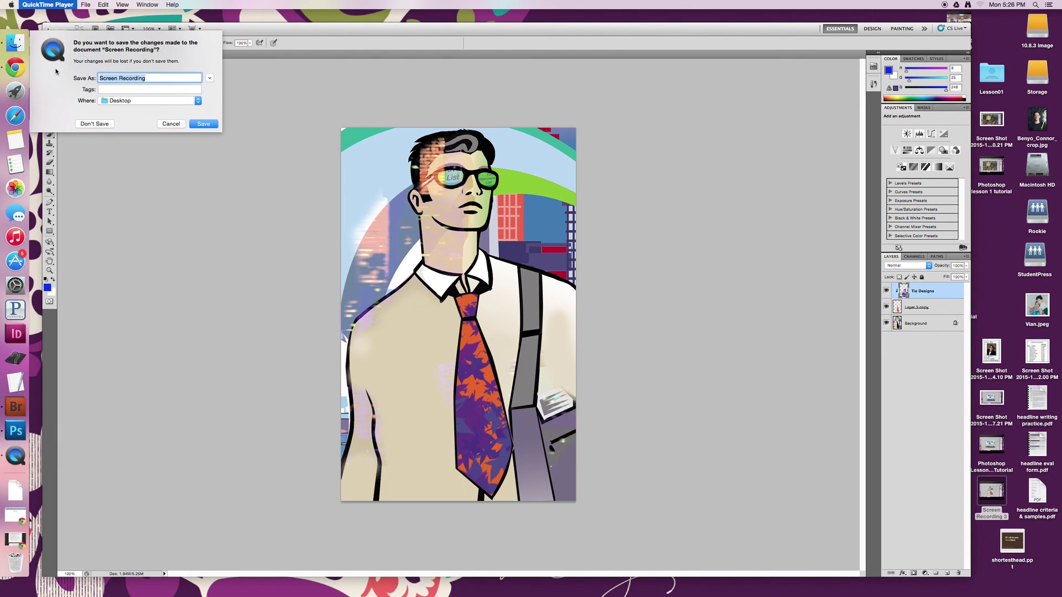
click(176, 81)
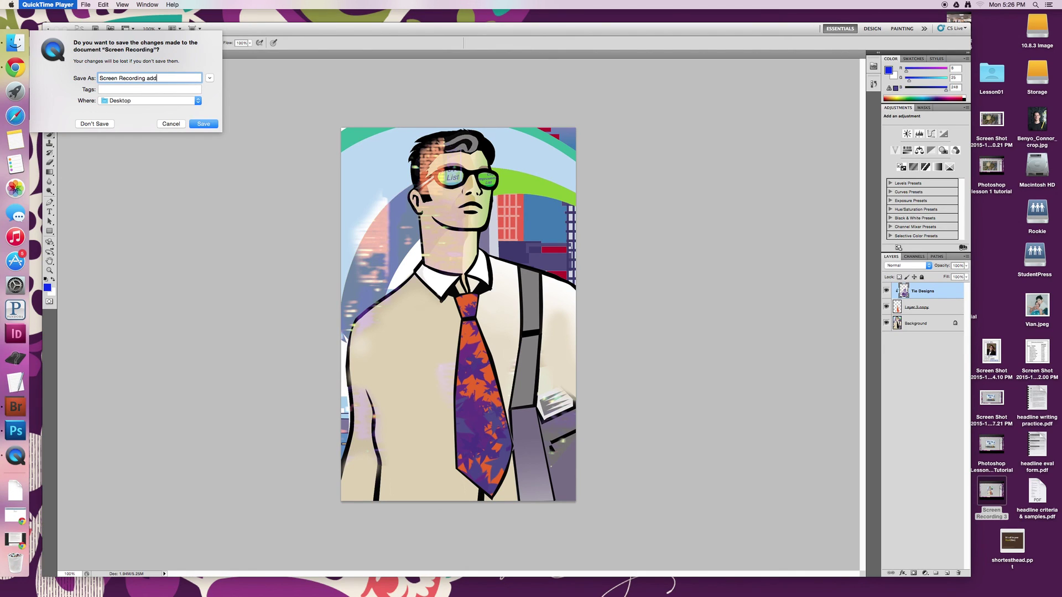